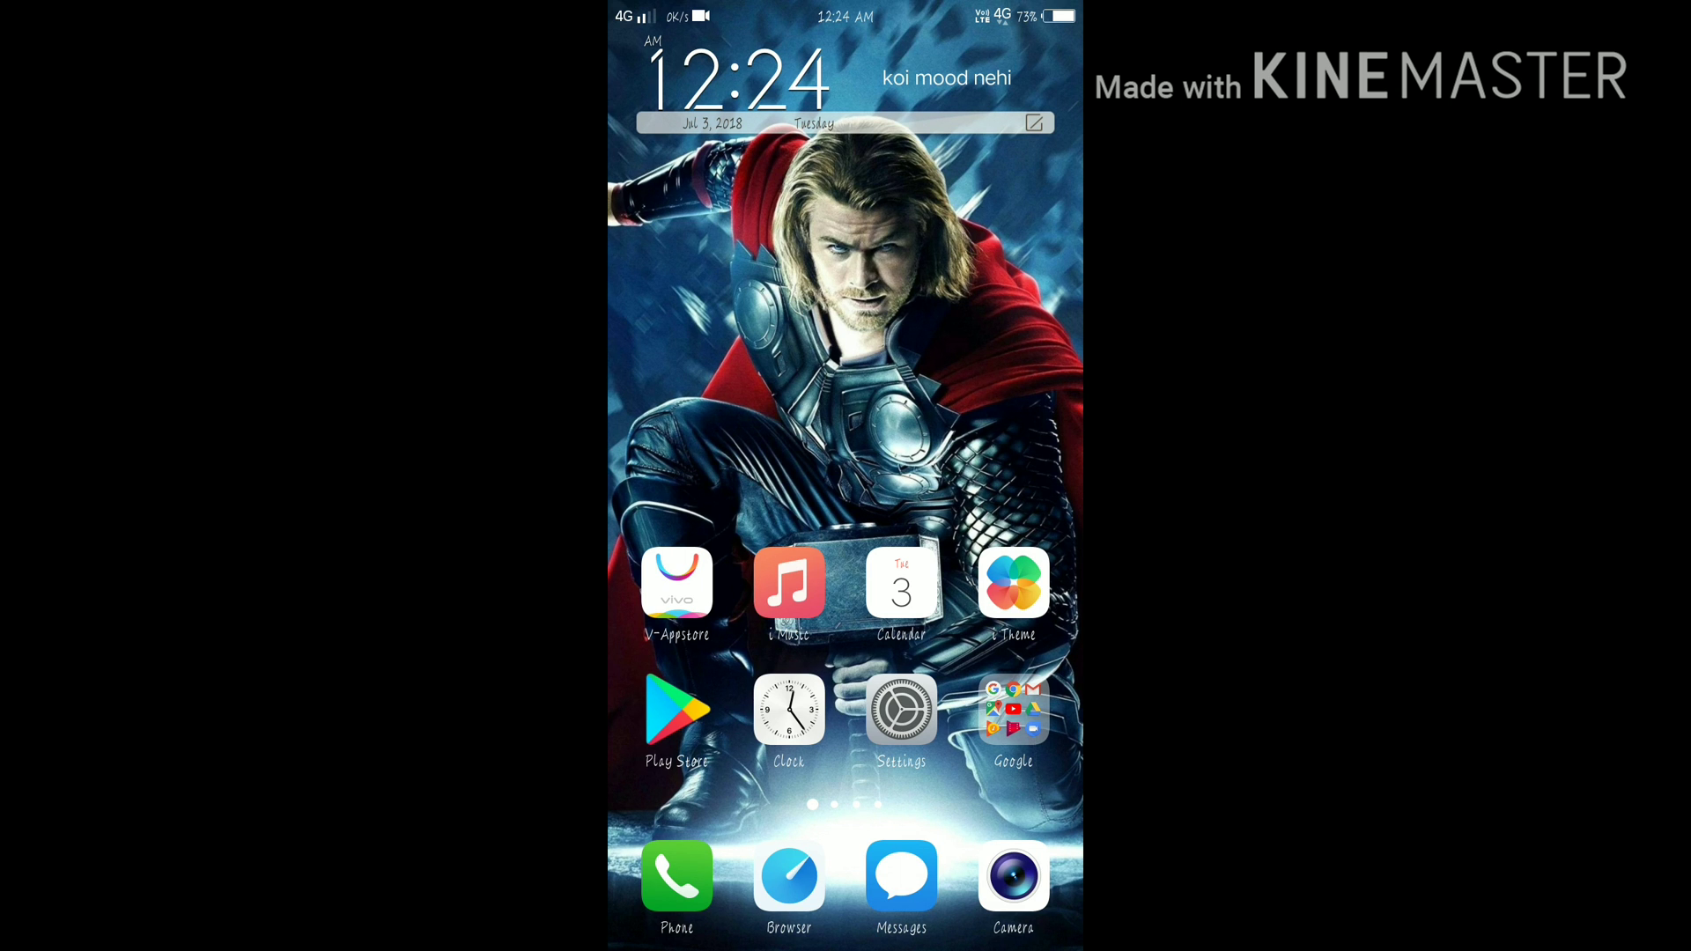
Launch File Manager and check the File safe's Pictures category, which holds nothing
{"action": "left_click_drag", "start_coordinate": [1005, 463], "coordinate": [687, 462]}
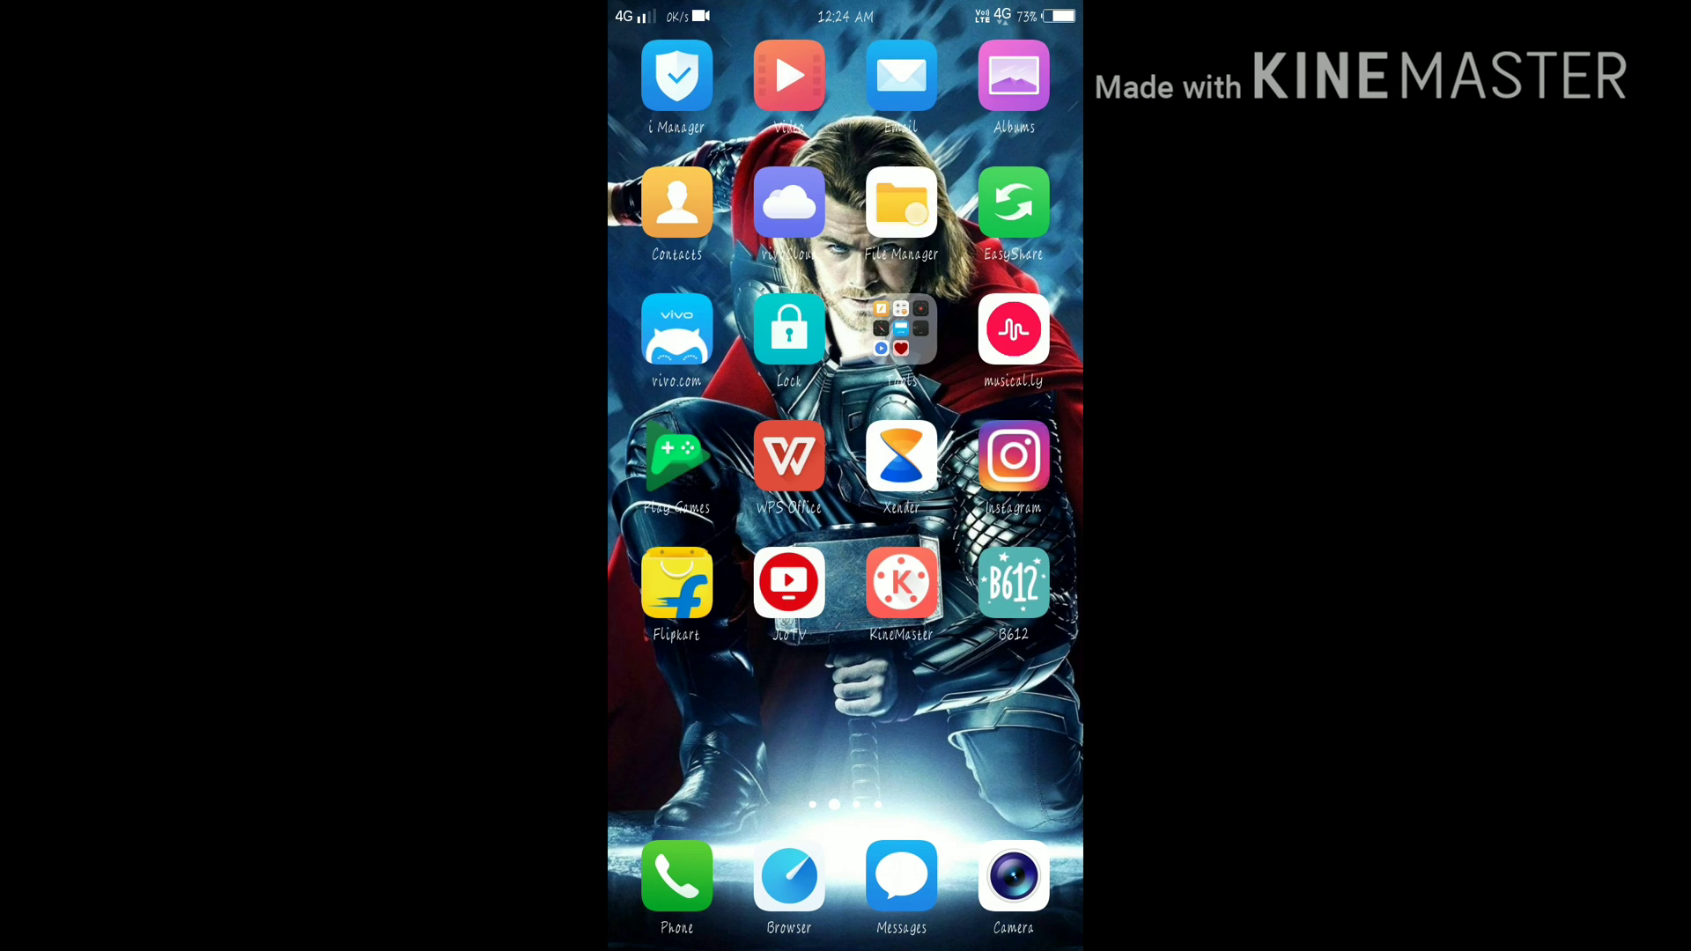
{"action": "left_click", "coordinate": [902, 199]}
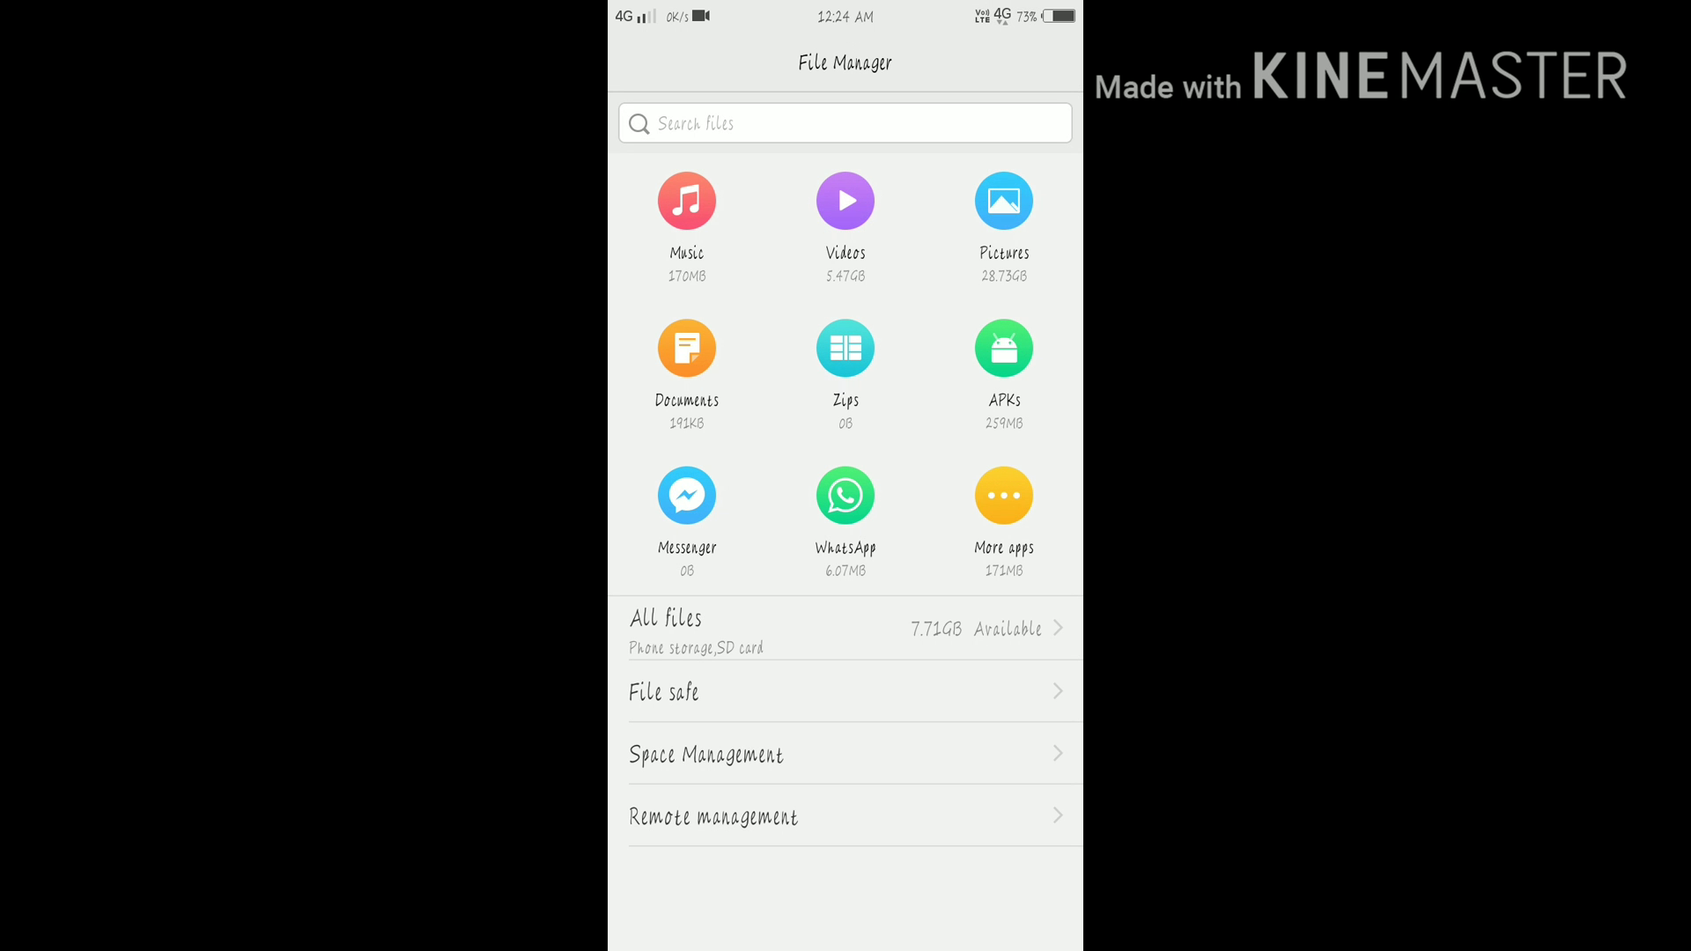
{"action": "left_click", "coordinate": [799, 696]}
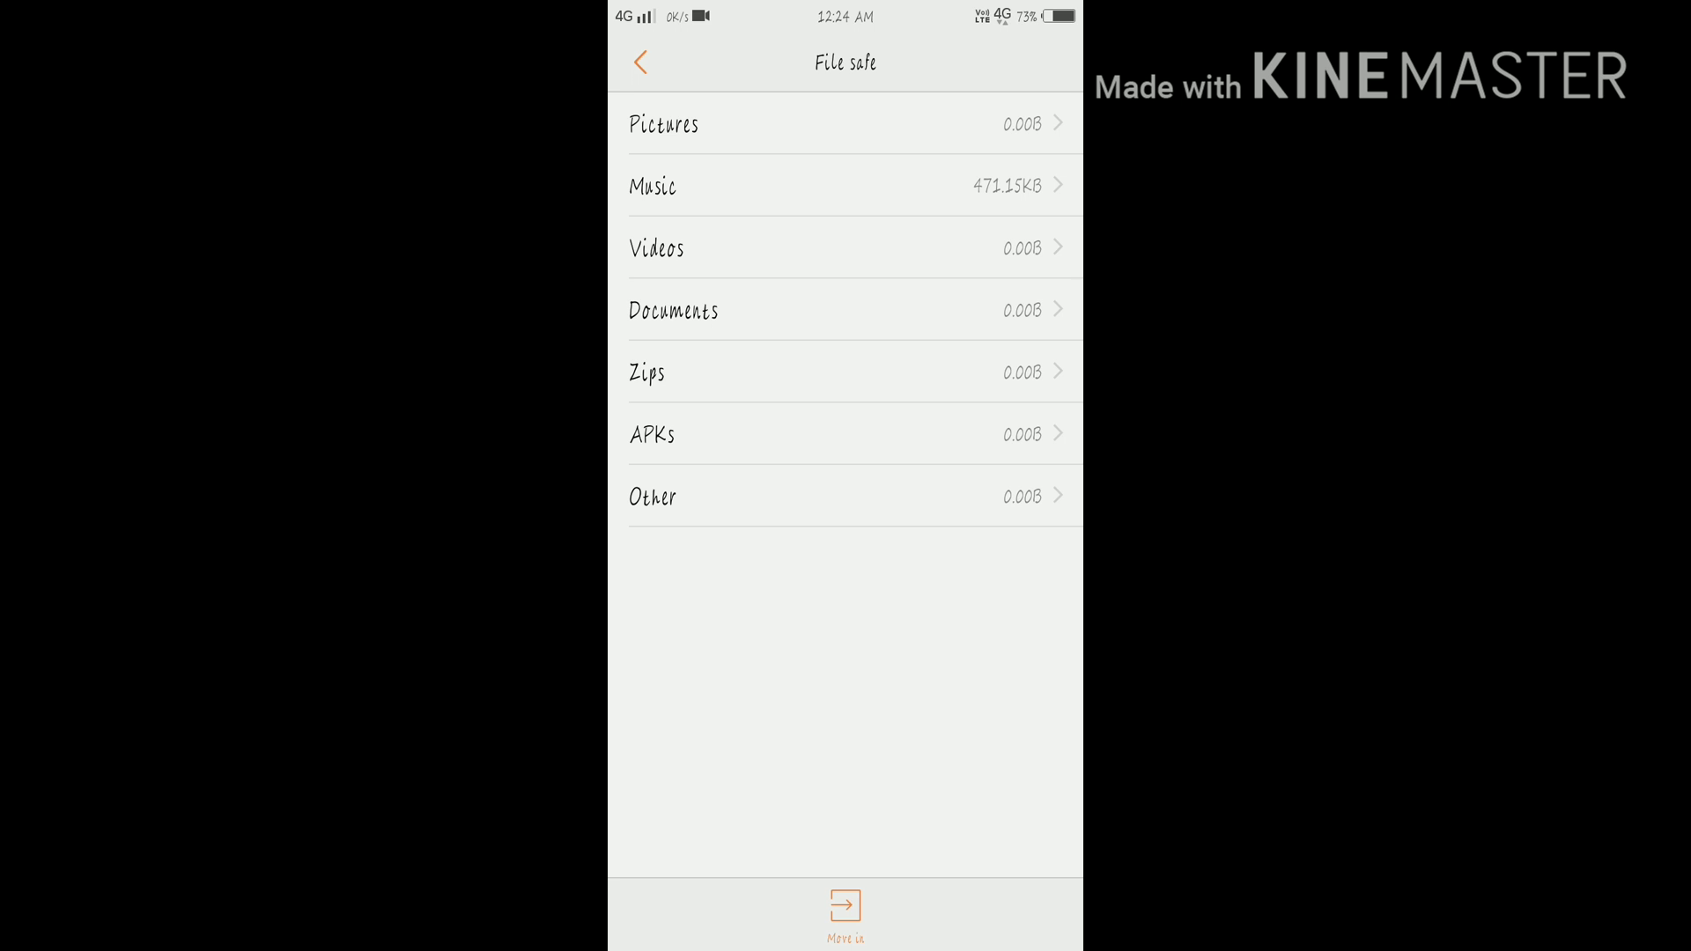
{"action": "left_click", "coordinate": [1019, 120]}
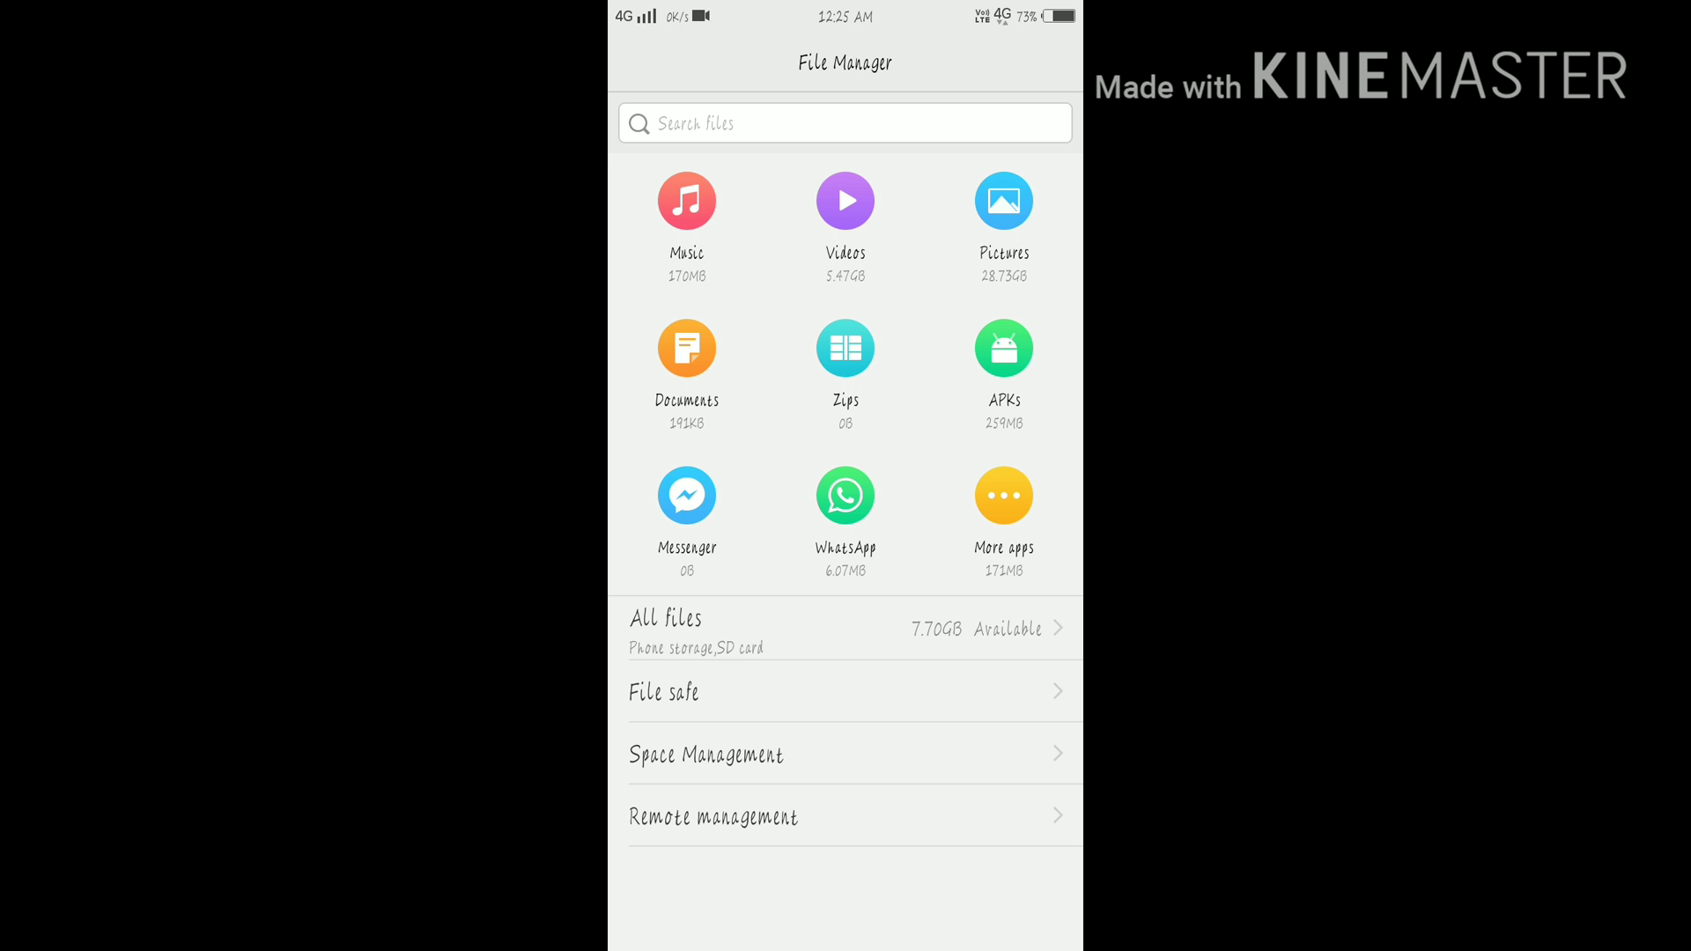
Move the dark 250 KB picture (1825b5e7…jpg) from Pictures into the File safe and go back
{"action": "left_click", "coordinate": [1004, 201]}
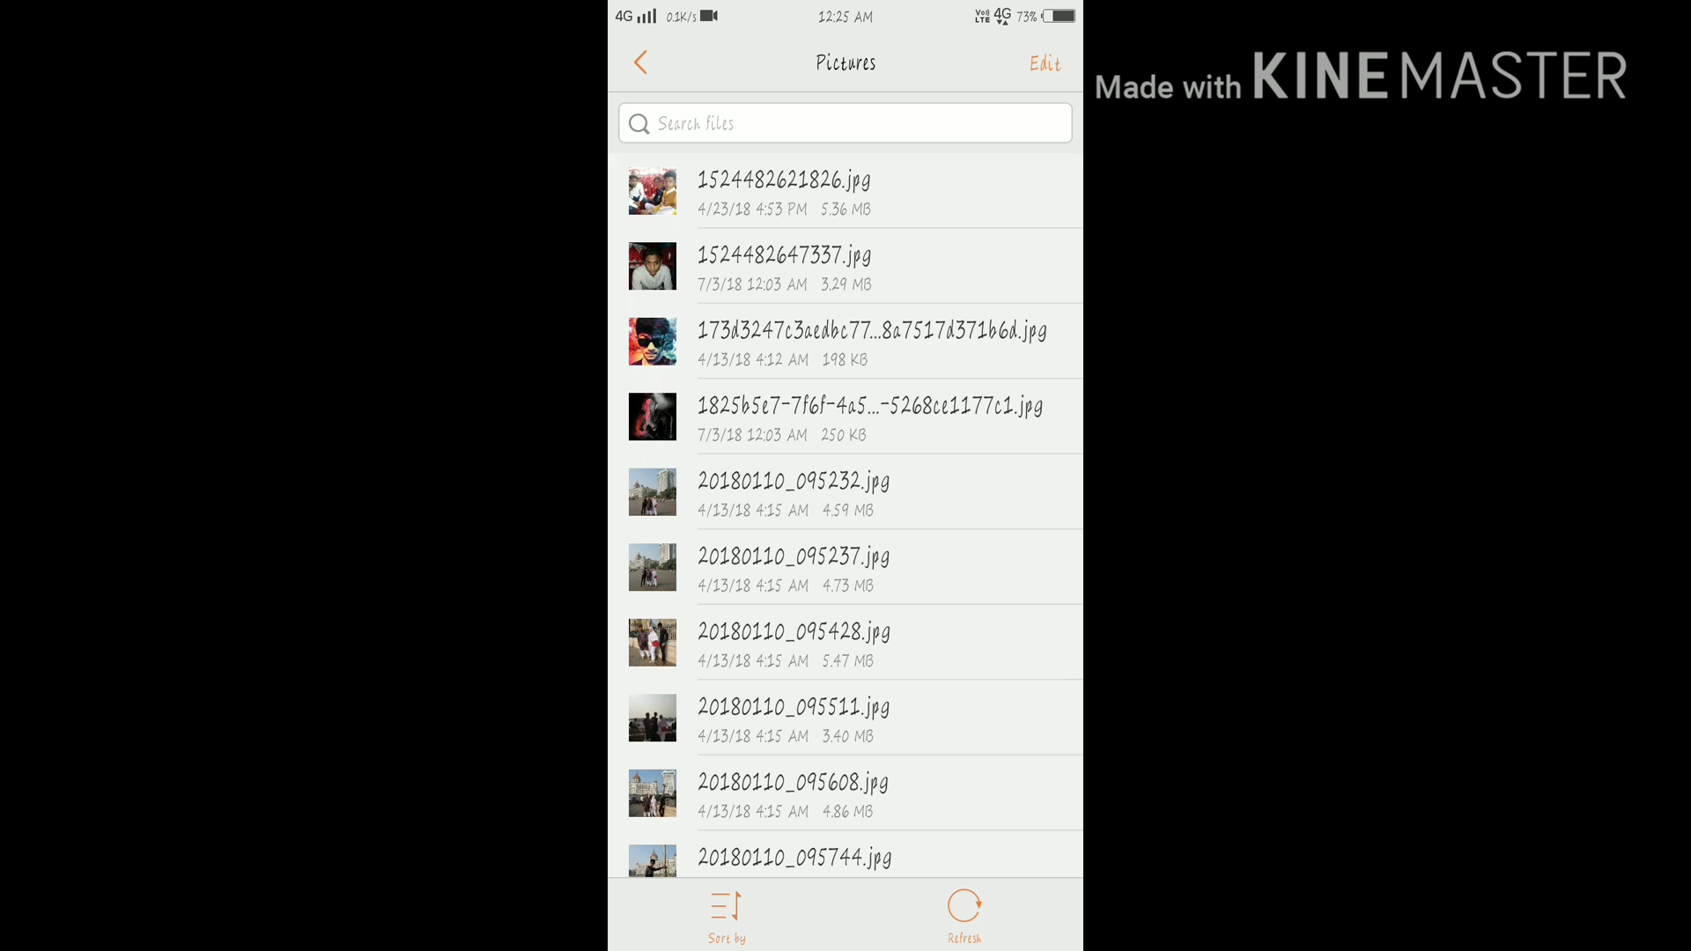
{"action": "left_click", "coordinate": [827, 413]}
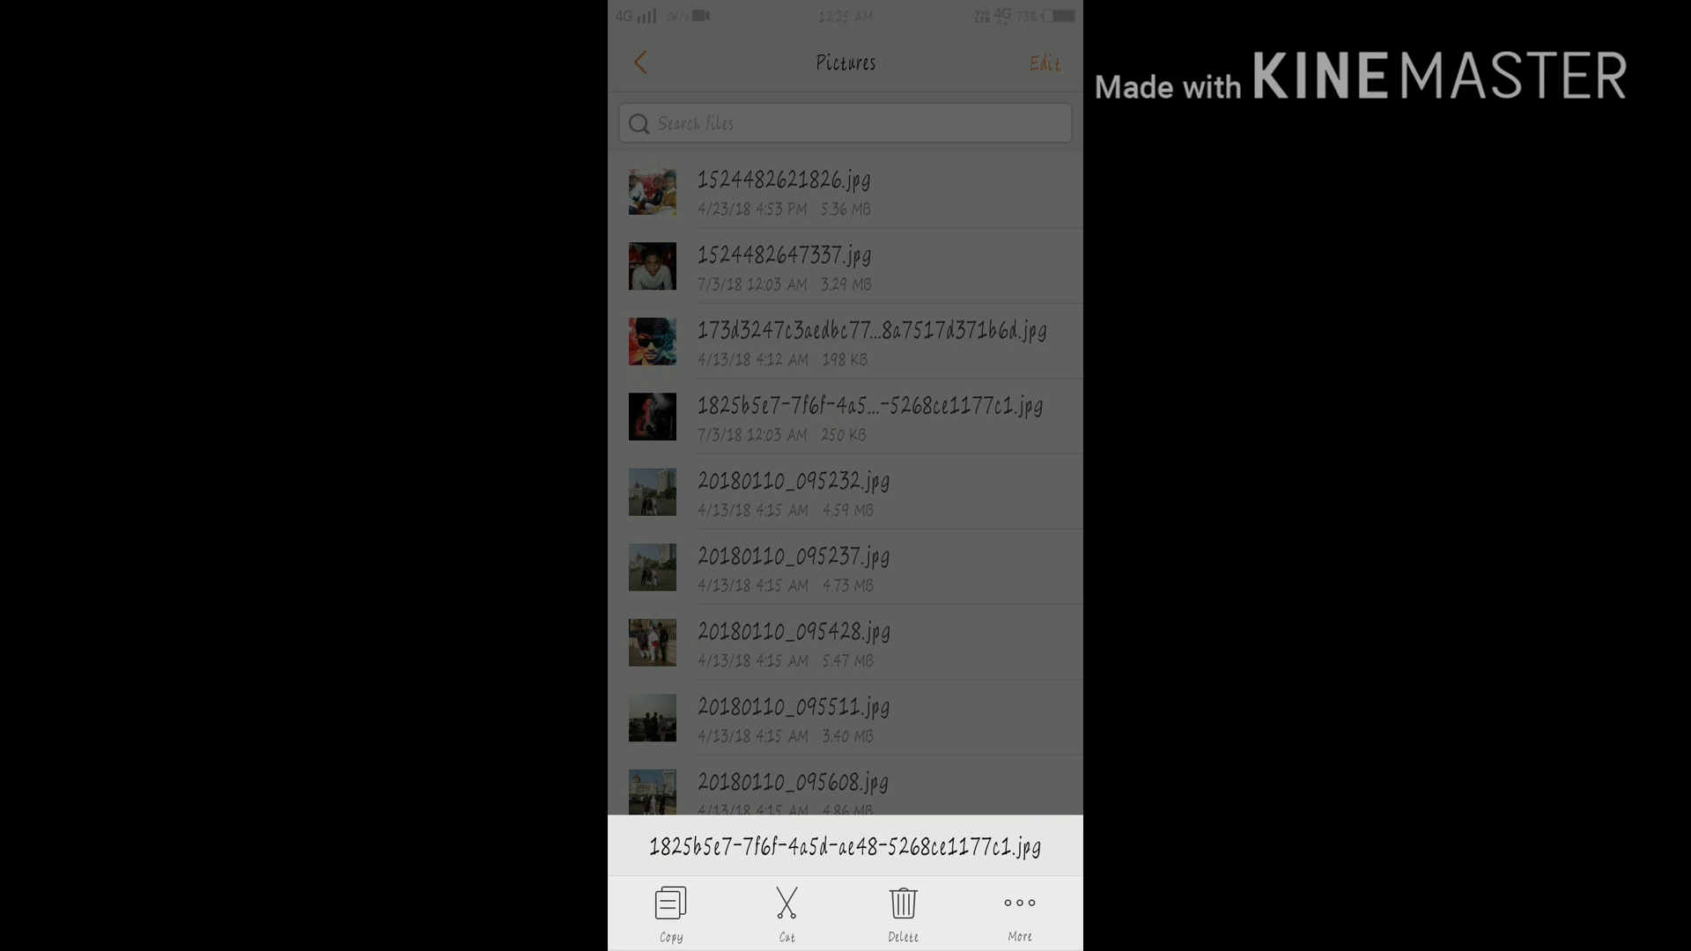
{"action": "left_click", "coordinate": [1019, 909]}
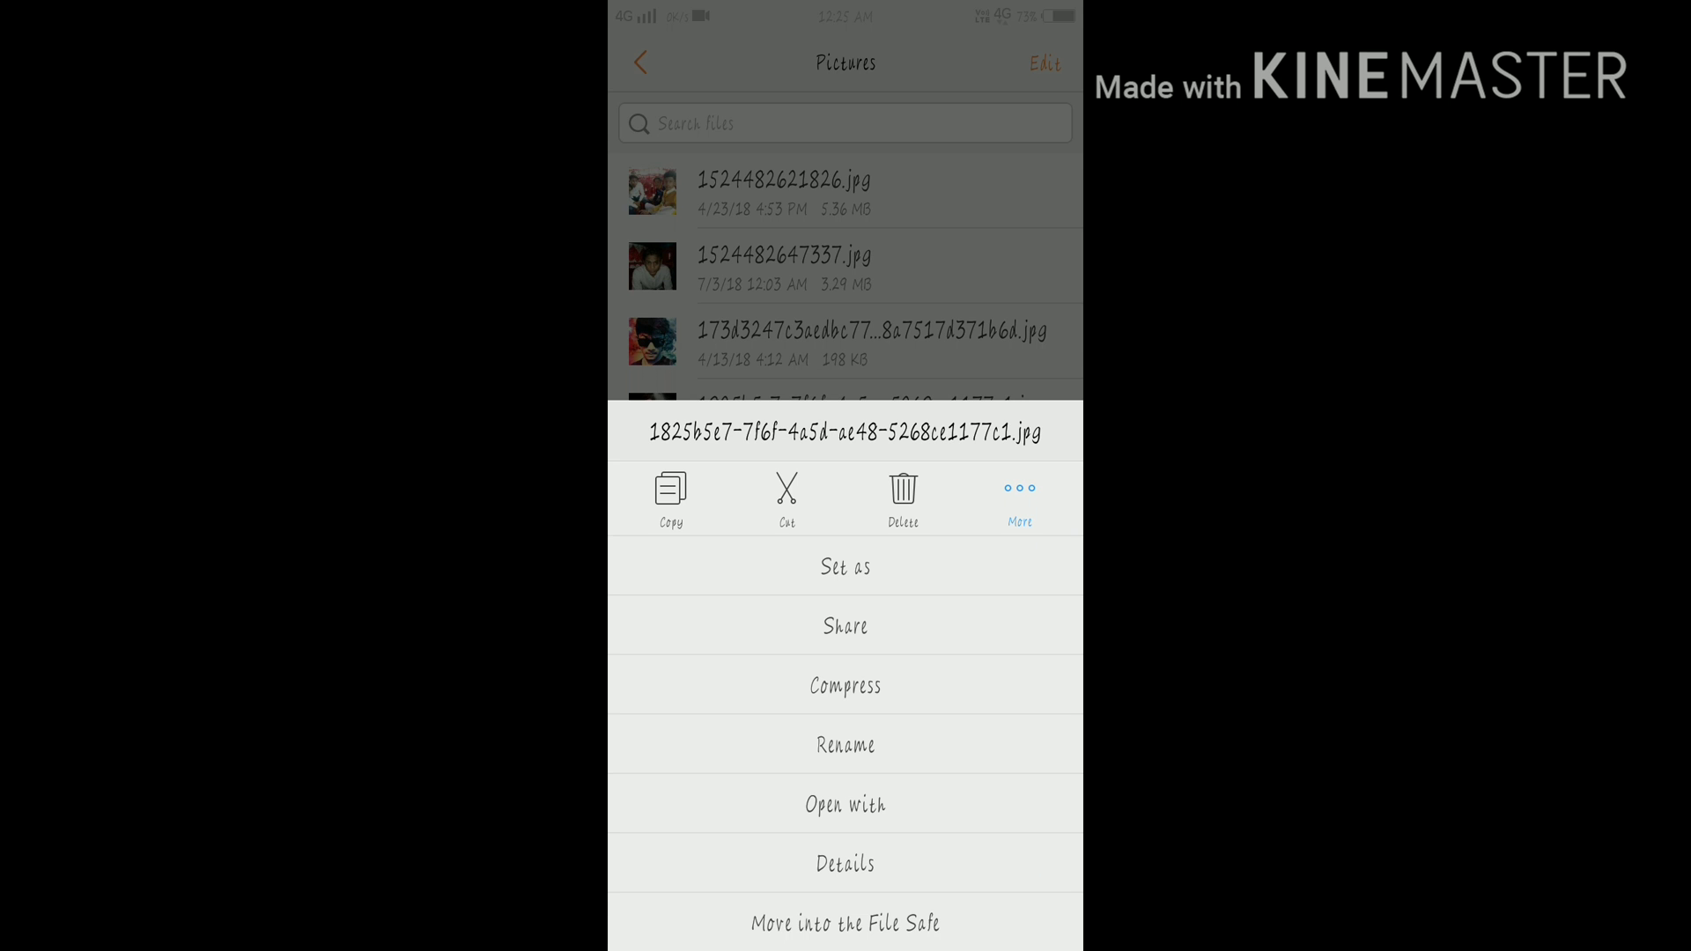
{"action": "left_click", "coordinate": [991, 919]}
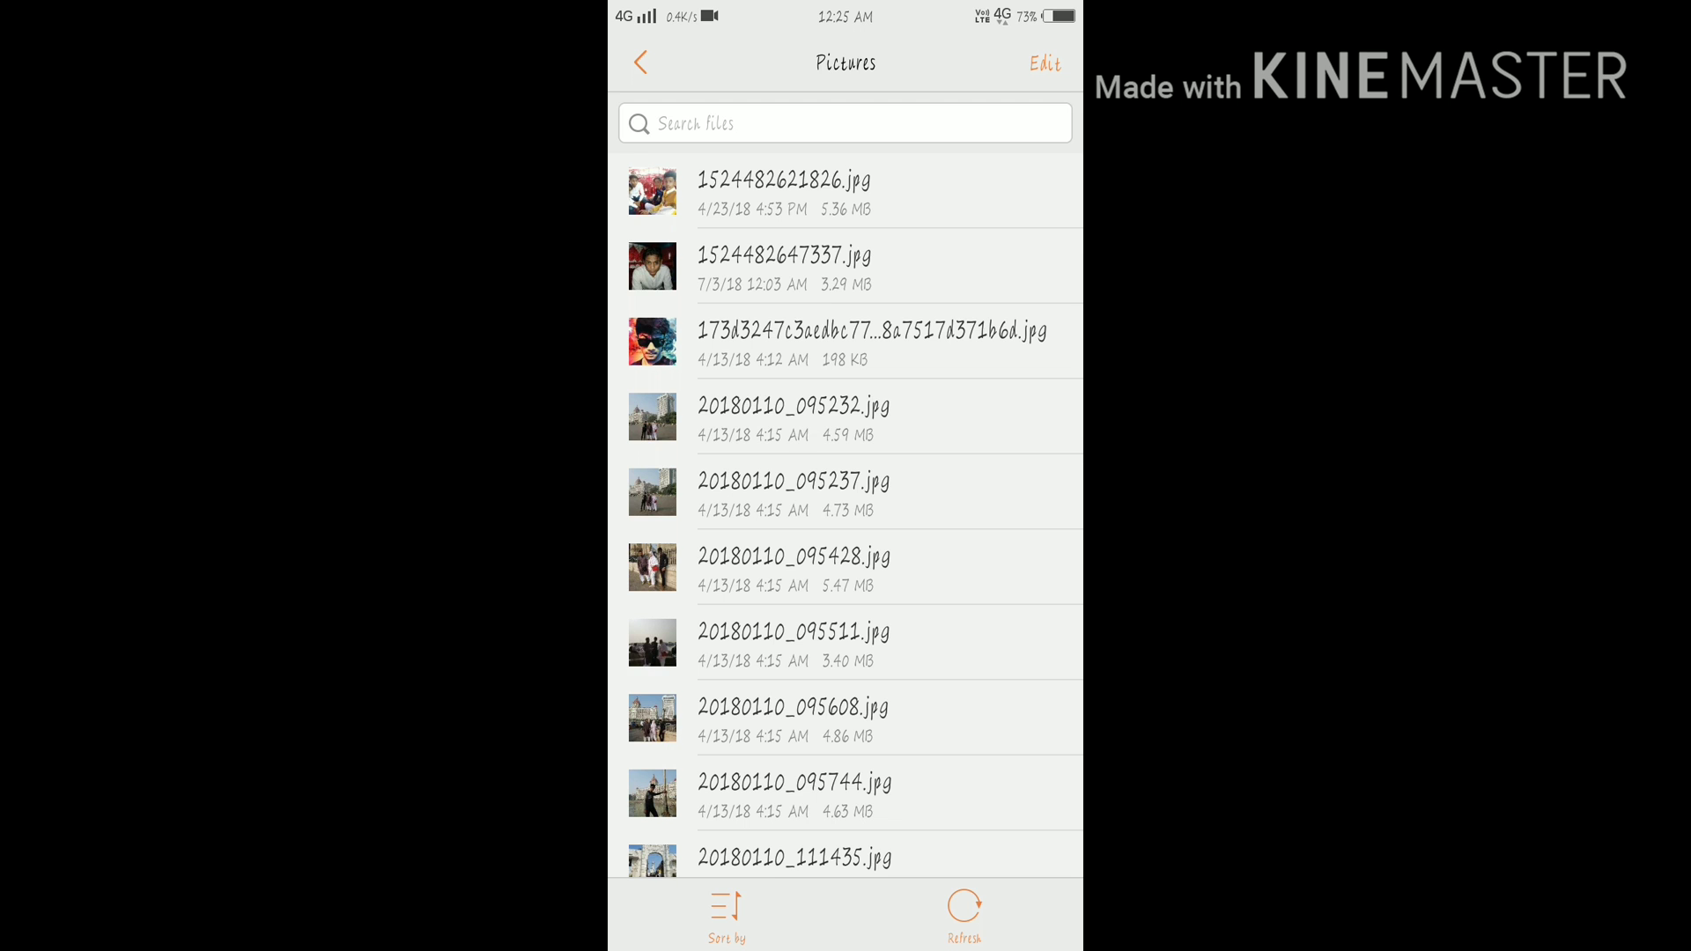
{"action": "left_click", "coordinate": [642, 62]}
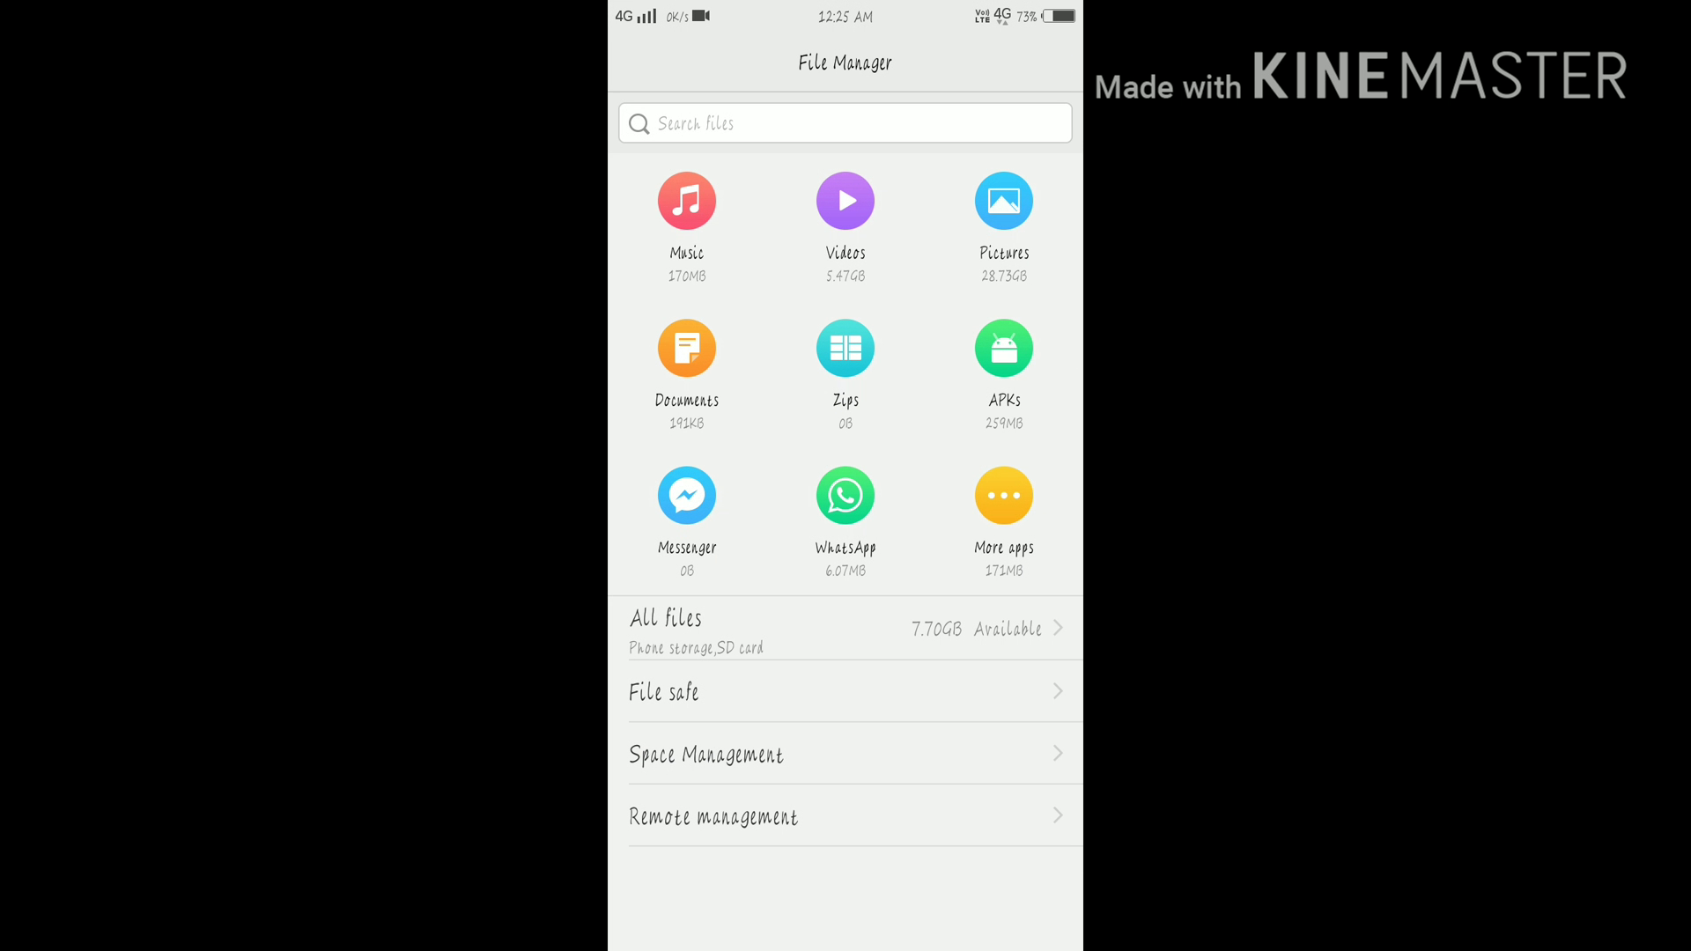
Check the File safe's Pictures, reporting 249.69KB but showing no pictures, and back out
{"action": "left_click", "coordinate": [664, 692]}
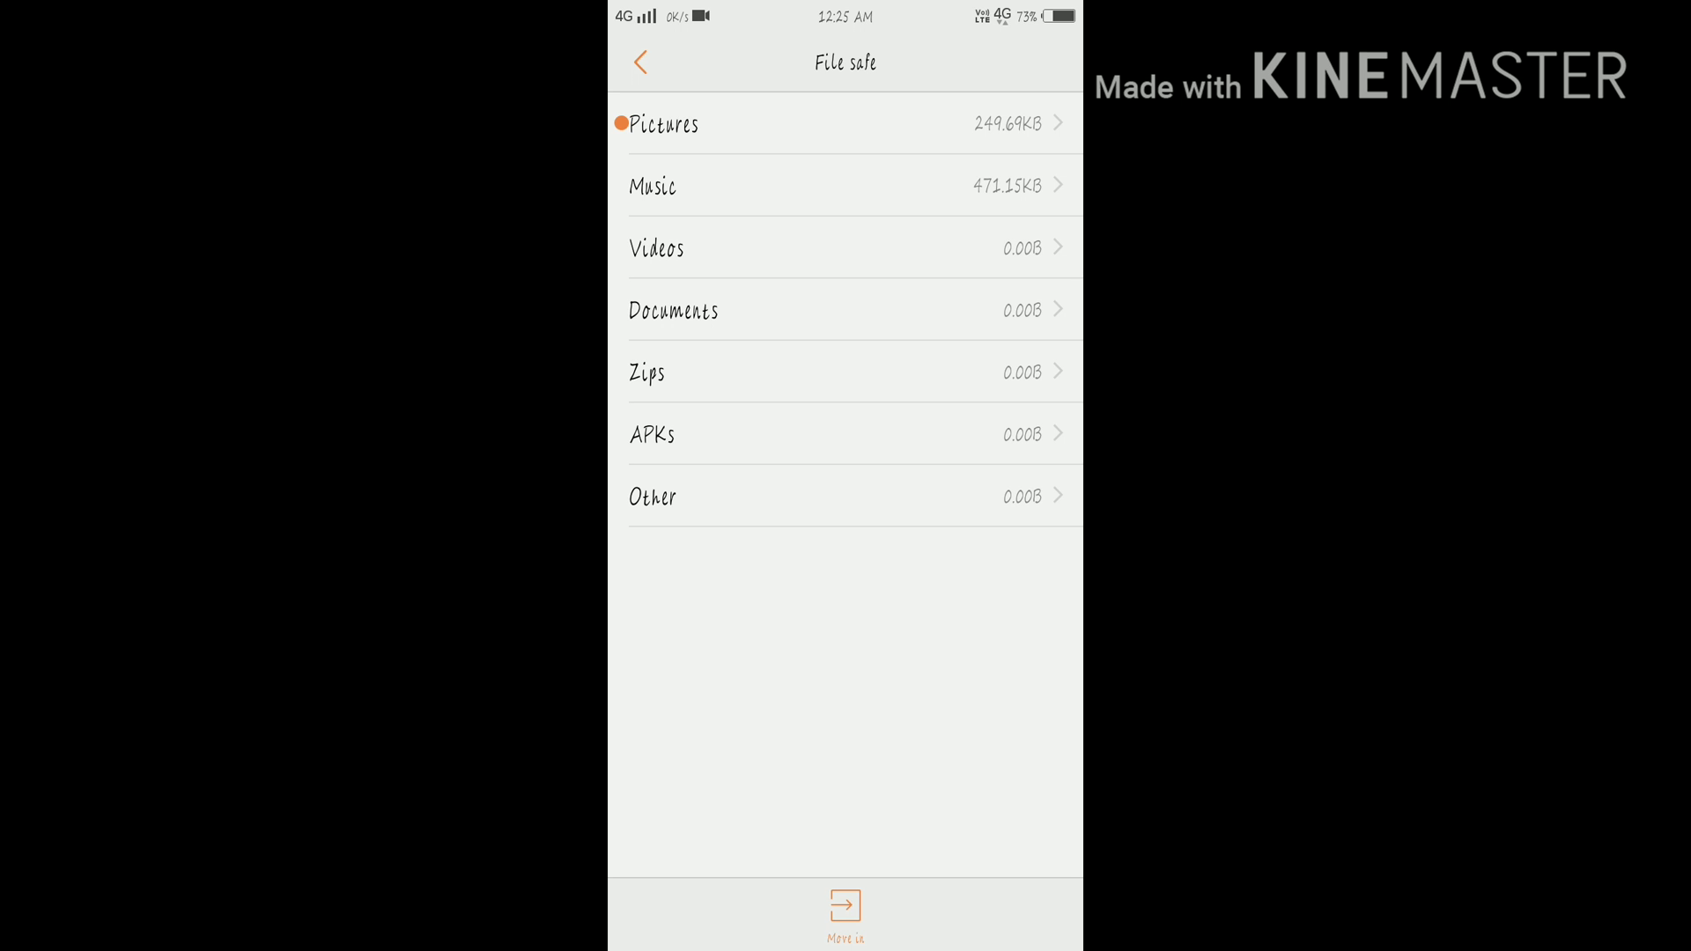
{"action": "left_click", "coordinate": [664, 123]}
{"action": "left_click", "coordinate": [641, 63]}
Unmount the SD card from Settings' RAM and storage space and confirm
{"action": "key", "text": "Home"}
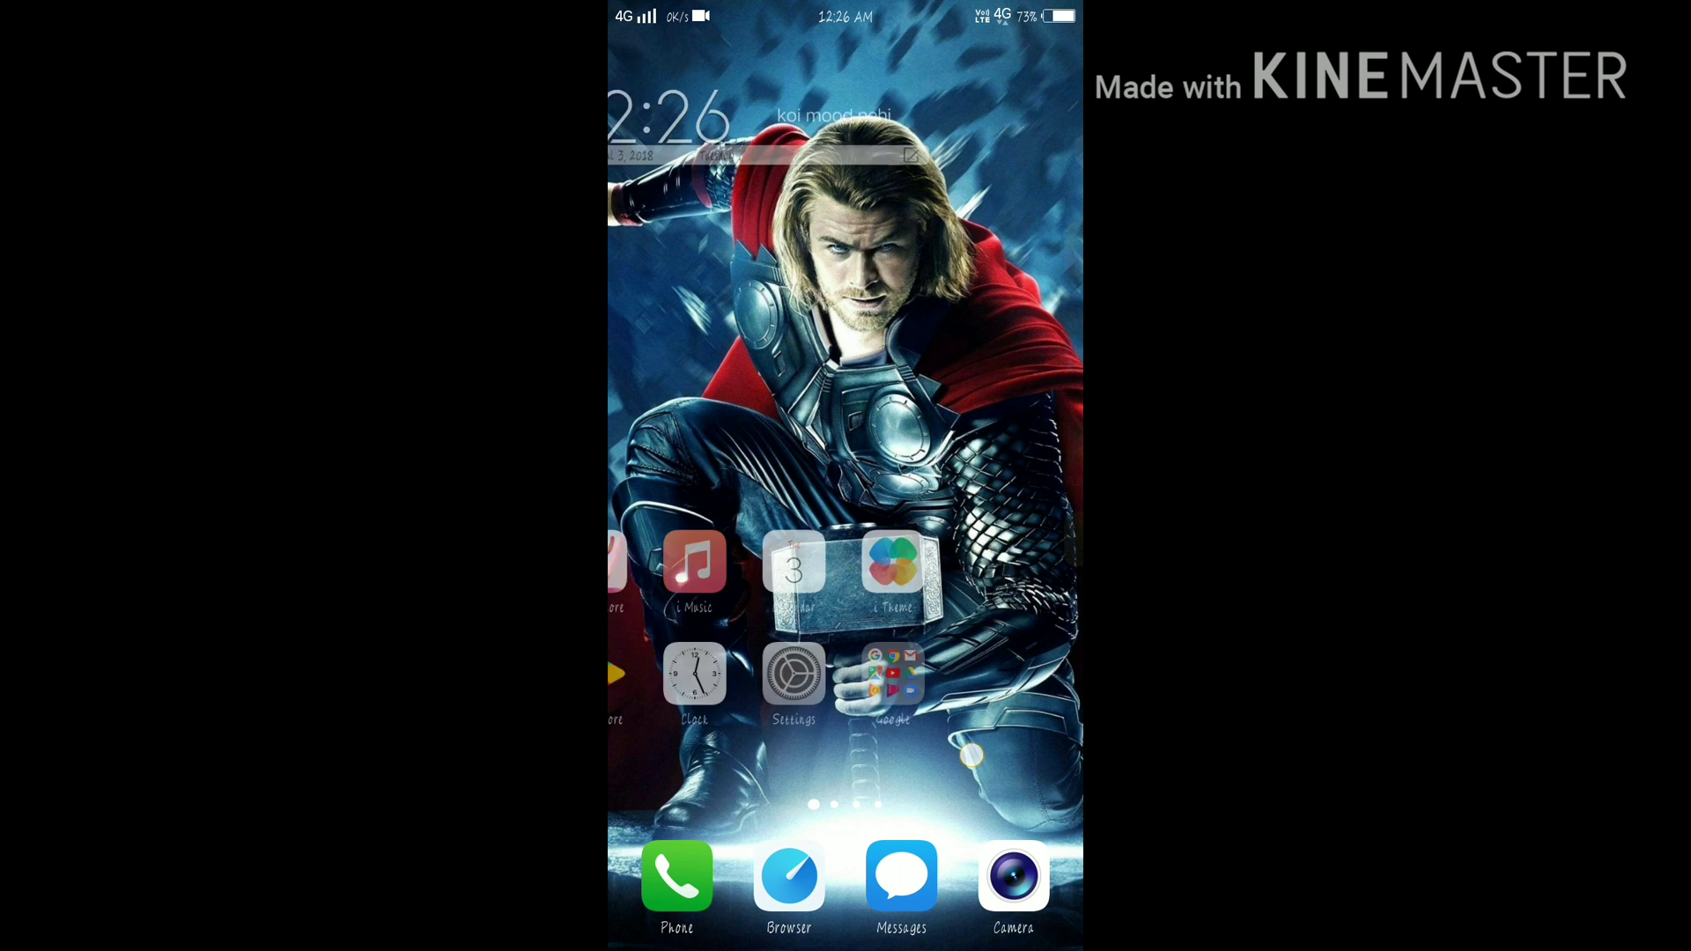
{"action": "left_click", "coordinate": [902, 711]}
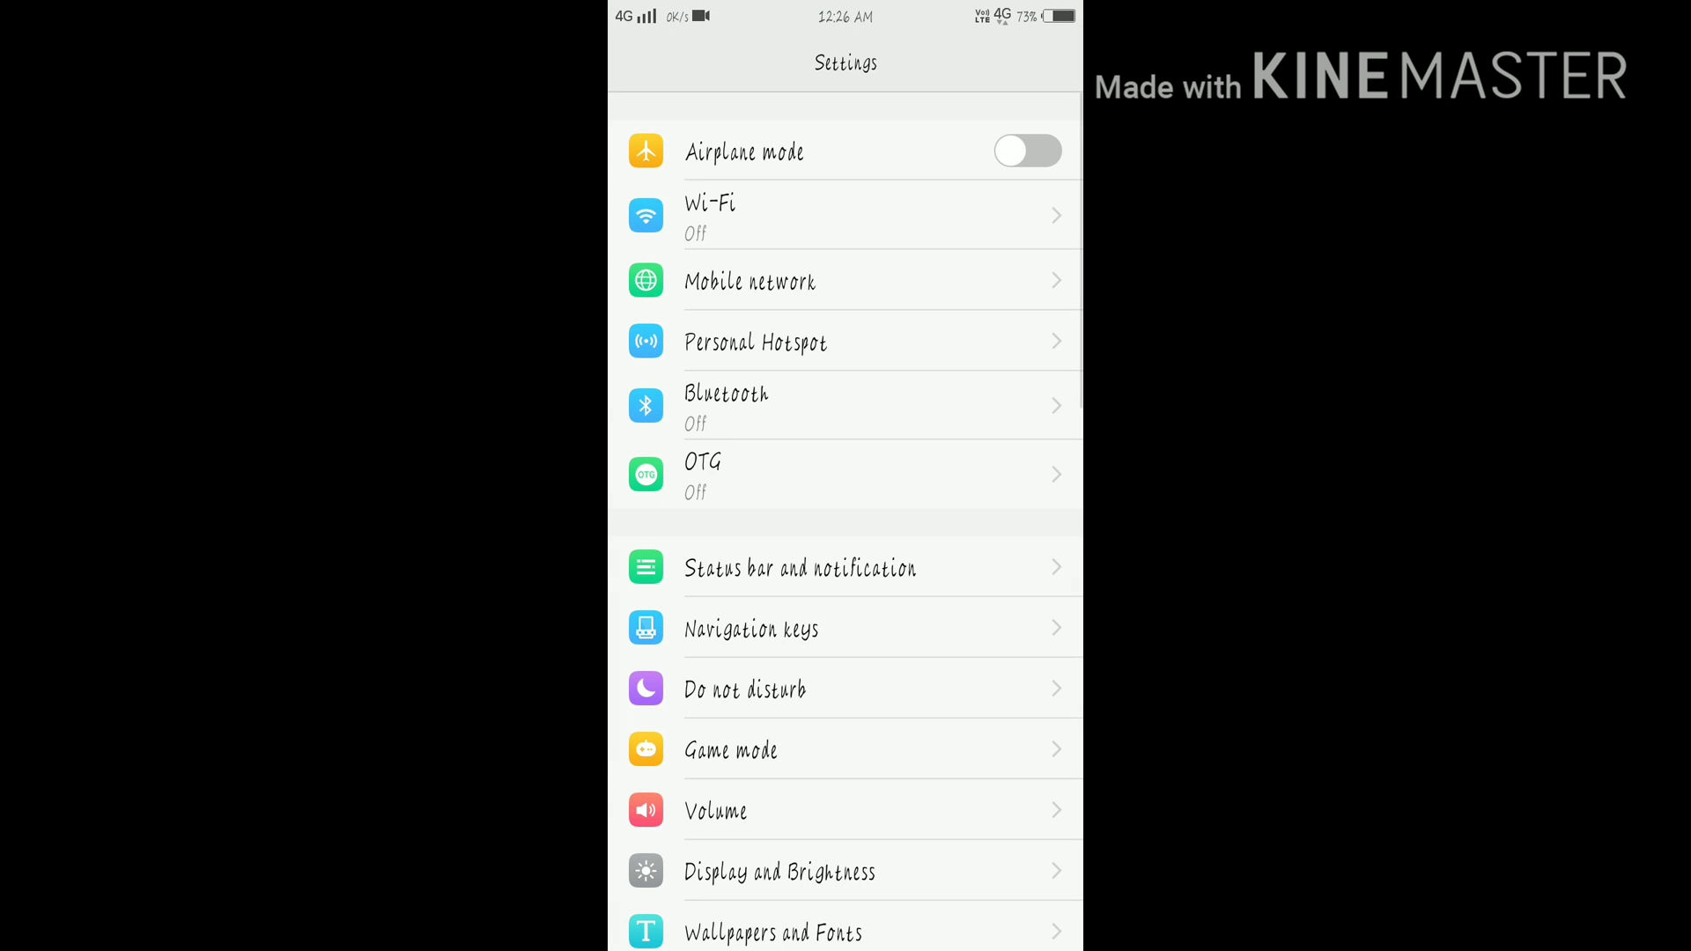
{"action": "scroll", "coordinate": [718, 427], "scroll_direction": "down", "scroll_amount": 5}
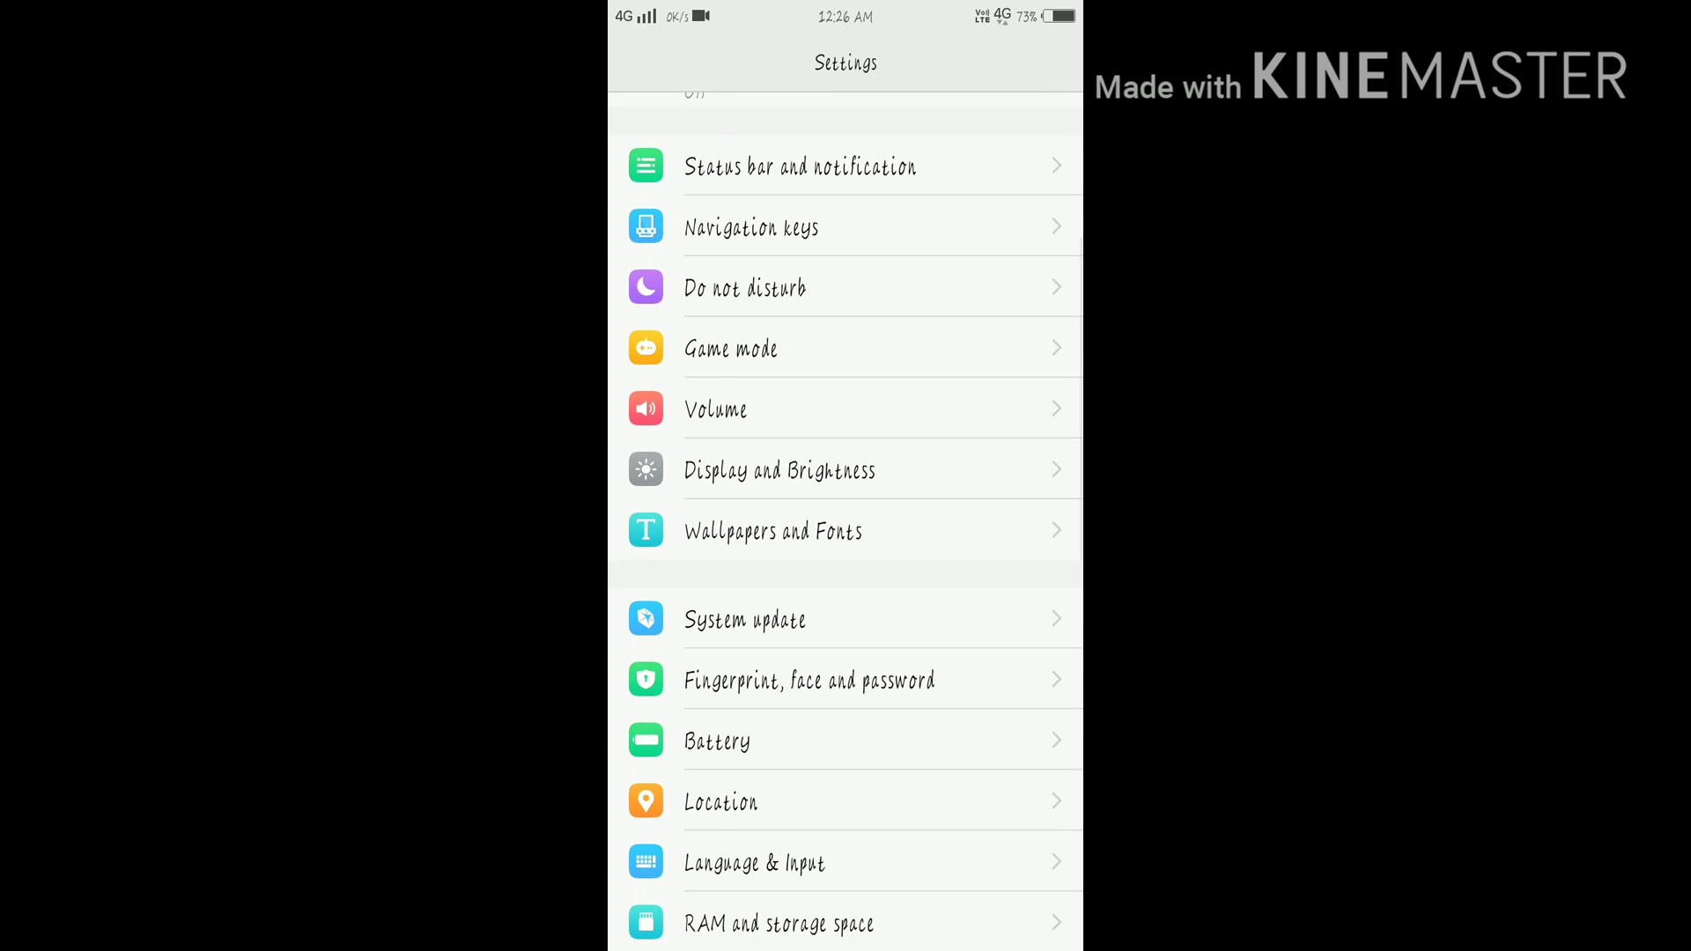
{"action": "scroll", "coordinate": [719, 250], "scroll_direction": "down", "scroll_amount": 2}
{"action": "scroll", "coordinate": [719, 250], "scroll_direction": "down", "scroll_amount": 2}
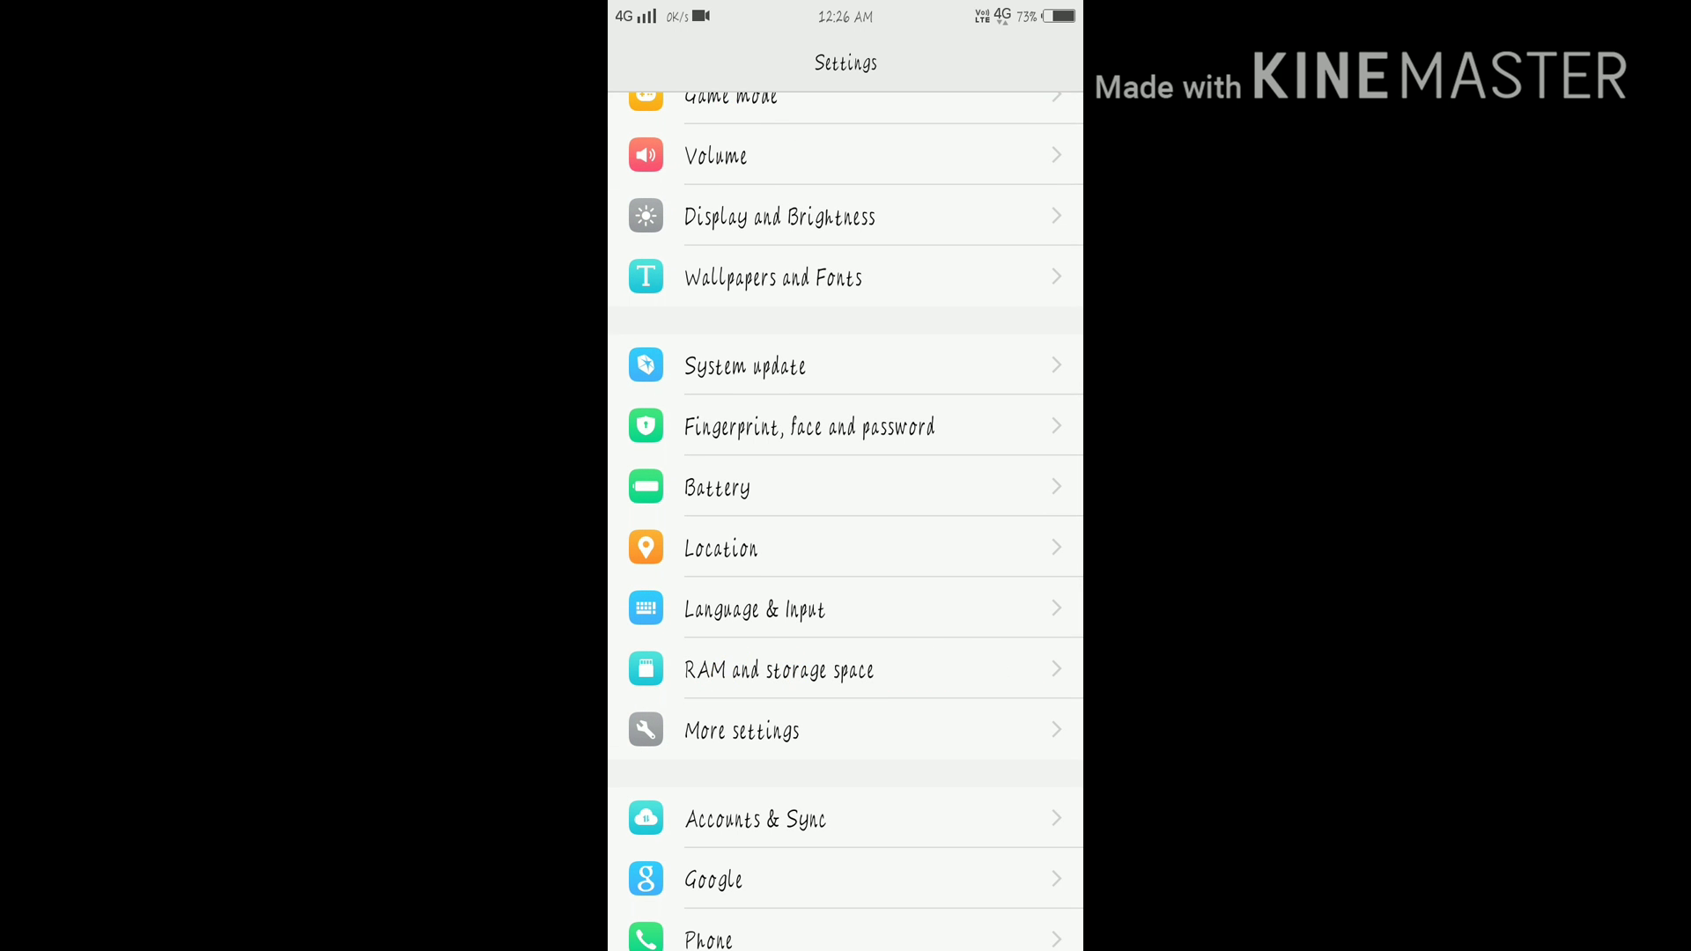
{"action": "left_click", "coordinate": [777, 671]}
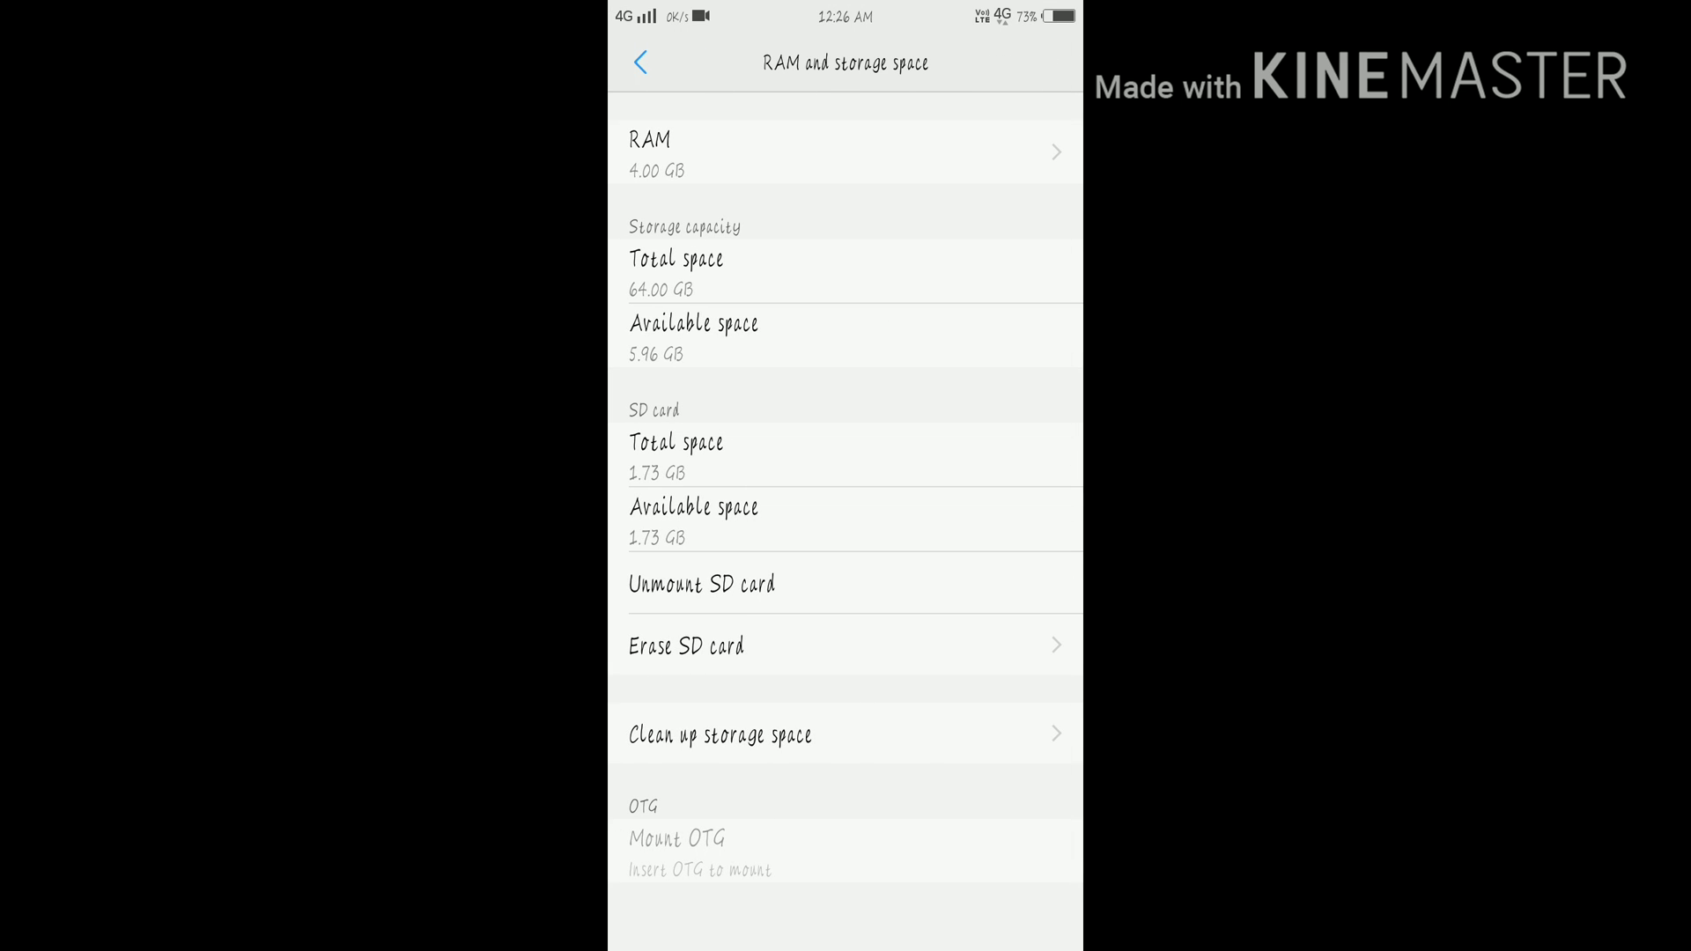
{"action": "left_click_drag", "start_coordinate": [854, 590], "coordinate": [687, 576]}
{"action": "left_click", "coordinate": [800, 584]}
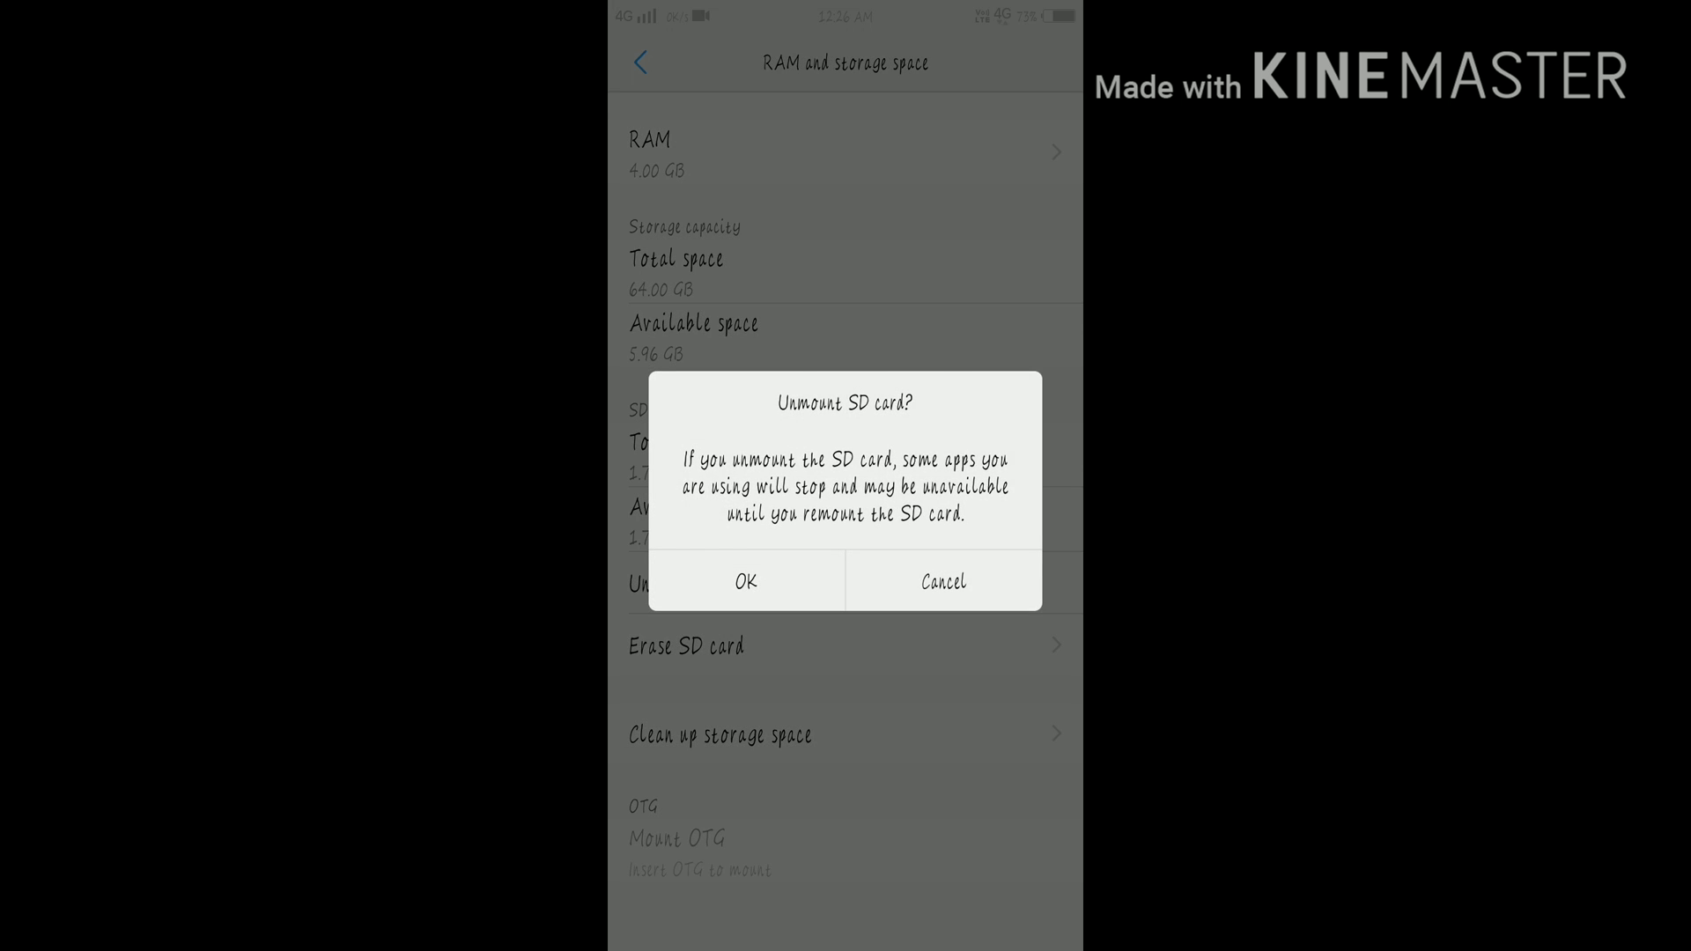
{"action": "left_click", "coordinate": [745, 581]}
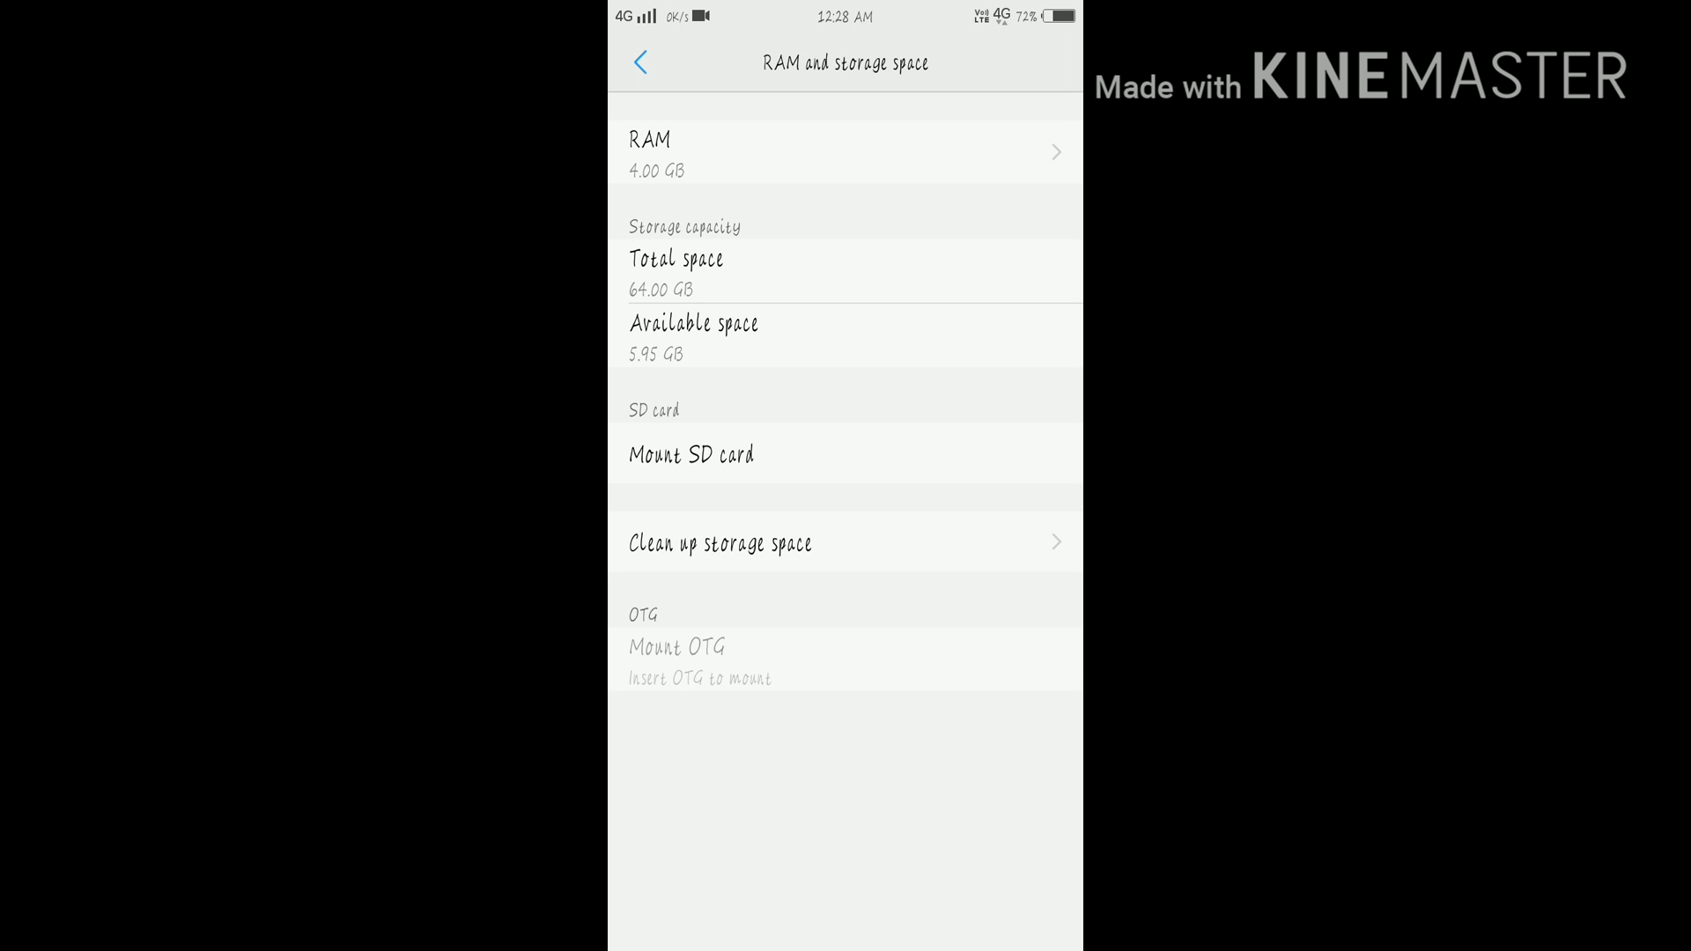
Leave Settings and reopen File Manager to view the File safe's Pictures
{"action": "key", "text": "Escape"}
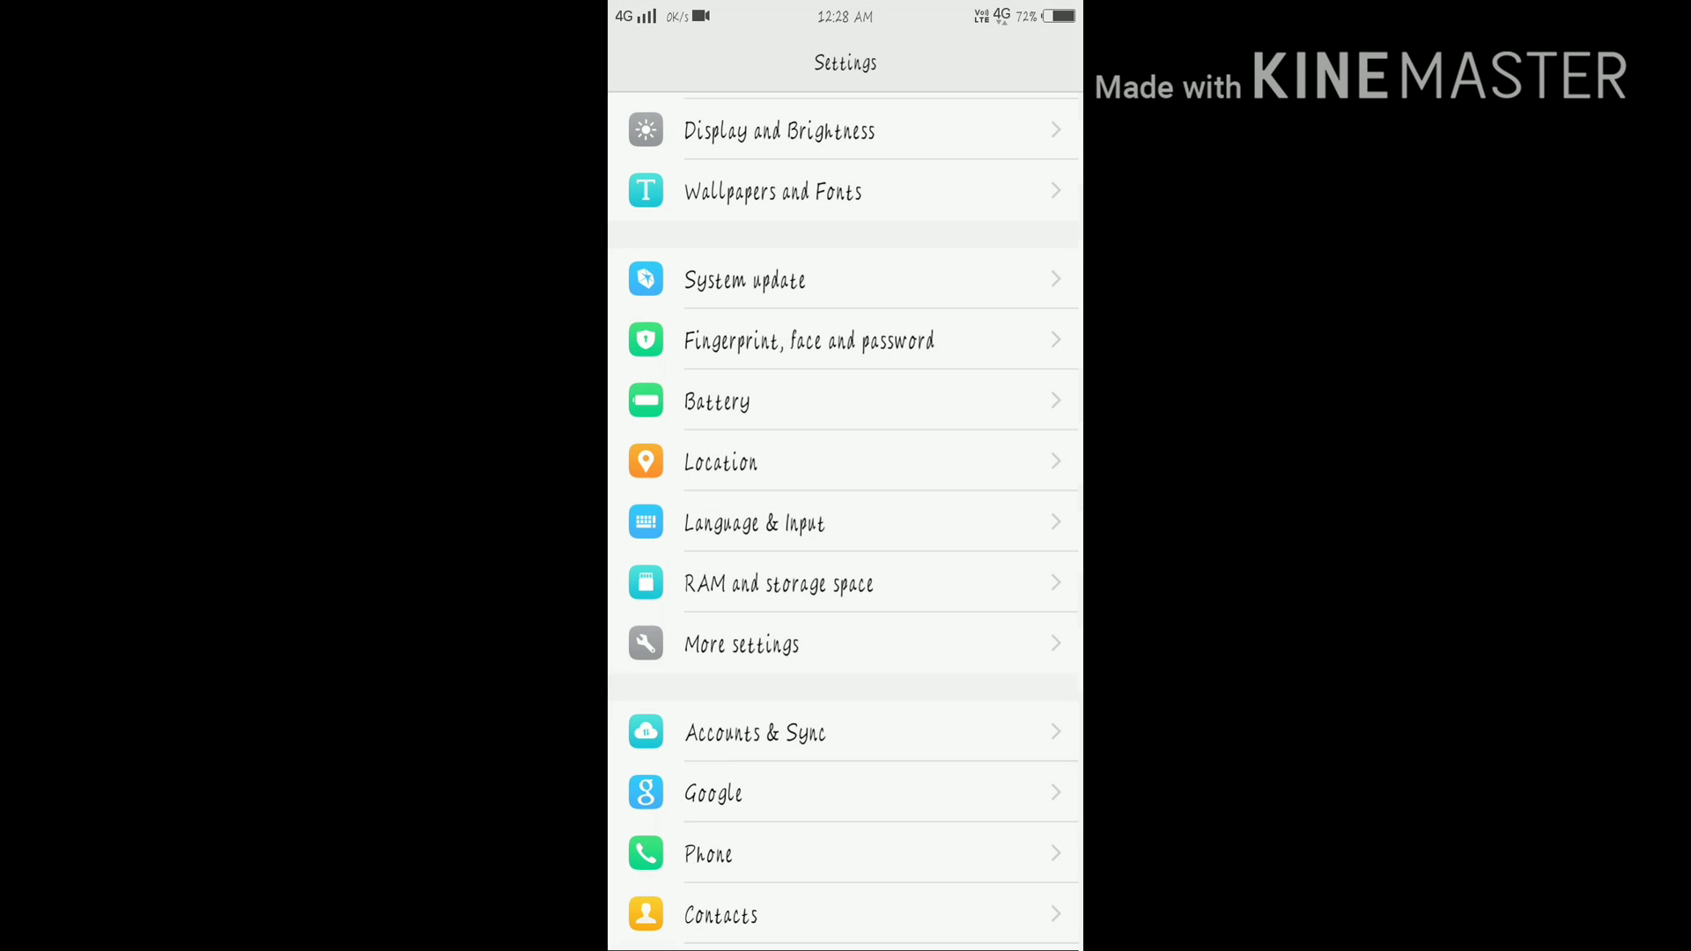
{"action": "key", "text": "Home"}
{"action": "left_click", "coordinate": [901, 206]}
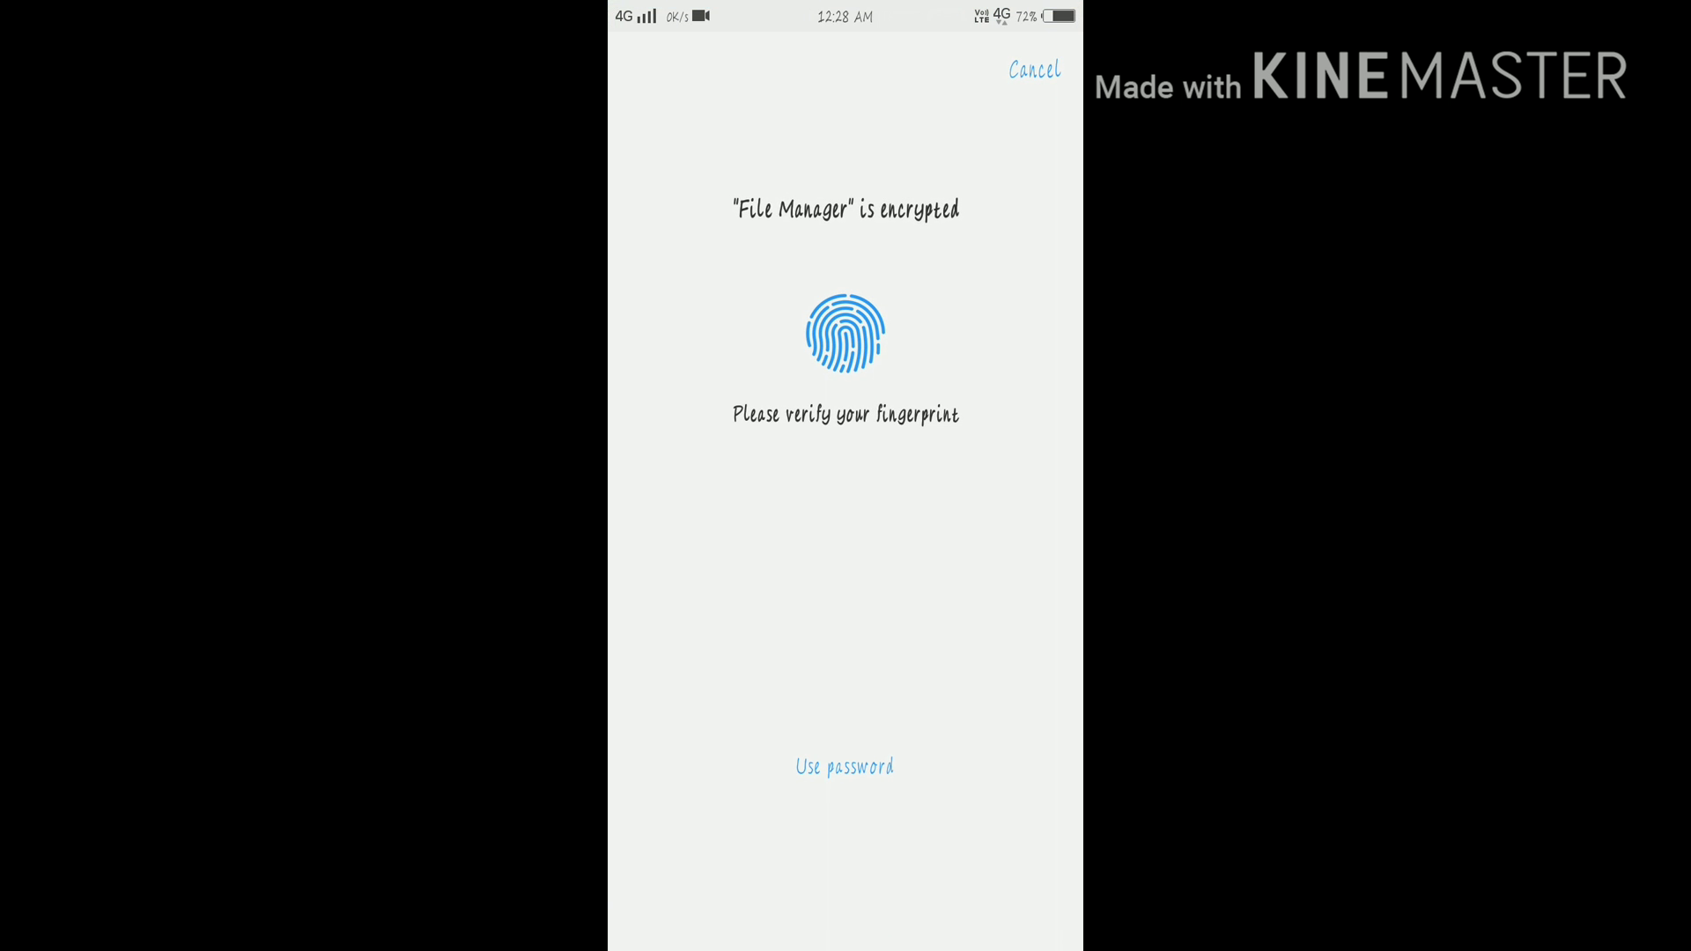